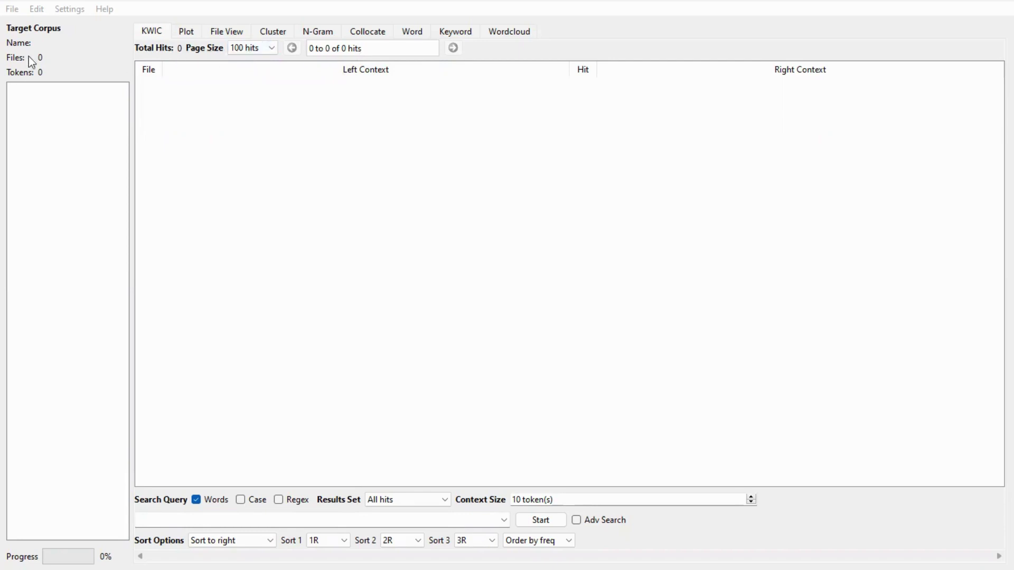
Load AmE06.db from the Corpus Manager as the target corpus (500 files, 1,017,879 tokens).
{"action": "left_click", "coordinate": [13, 11]}
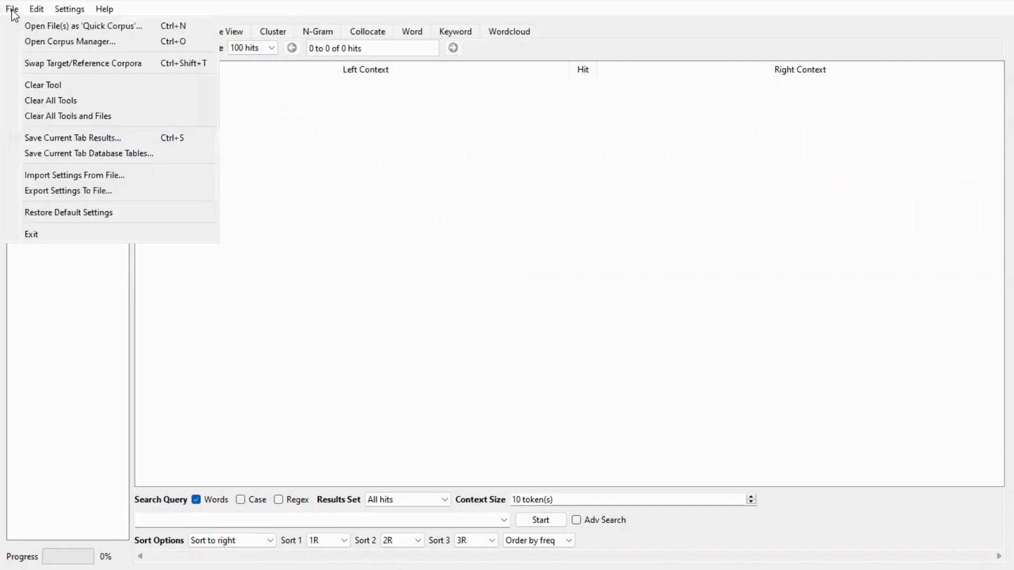
{"action": "left_click", "coordinate": [27, 41]}
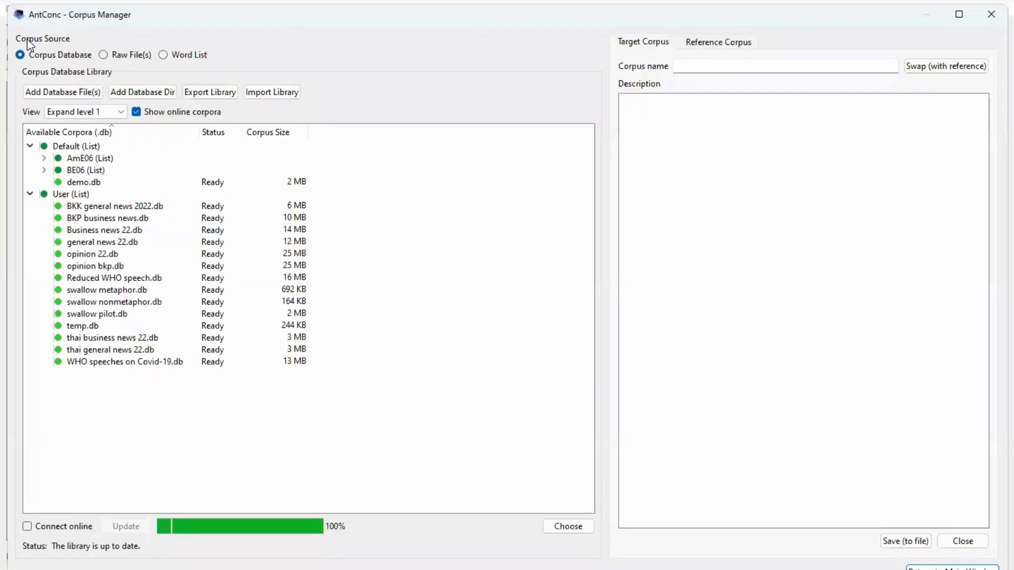
{"action": "double_click", "coordinate": [105, 157]}
{"action": "left_click", "coordinate": [108, 171]}
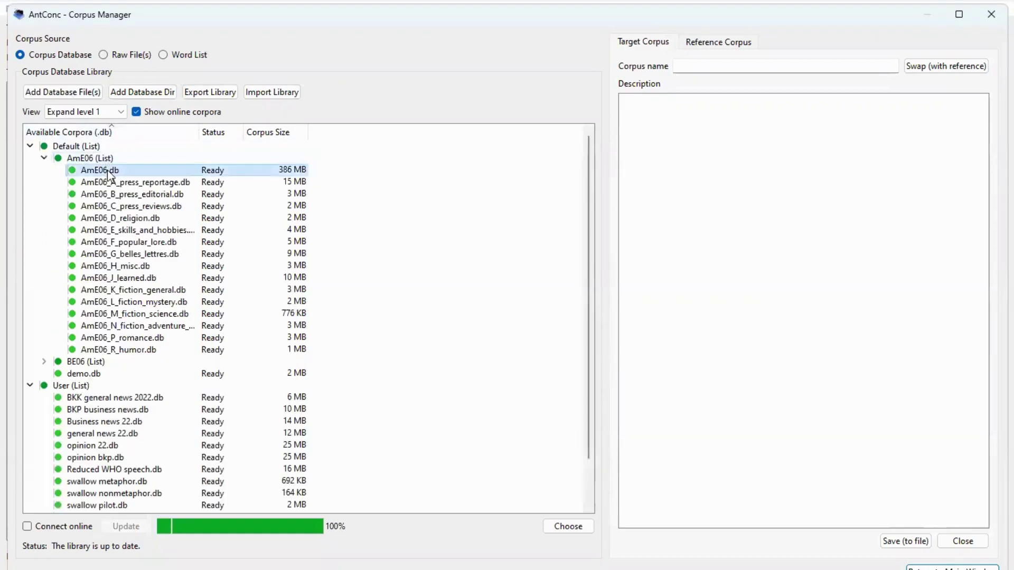
{"action": "double_click", "coordinate": [108, 170]}
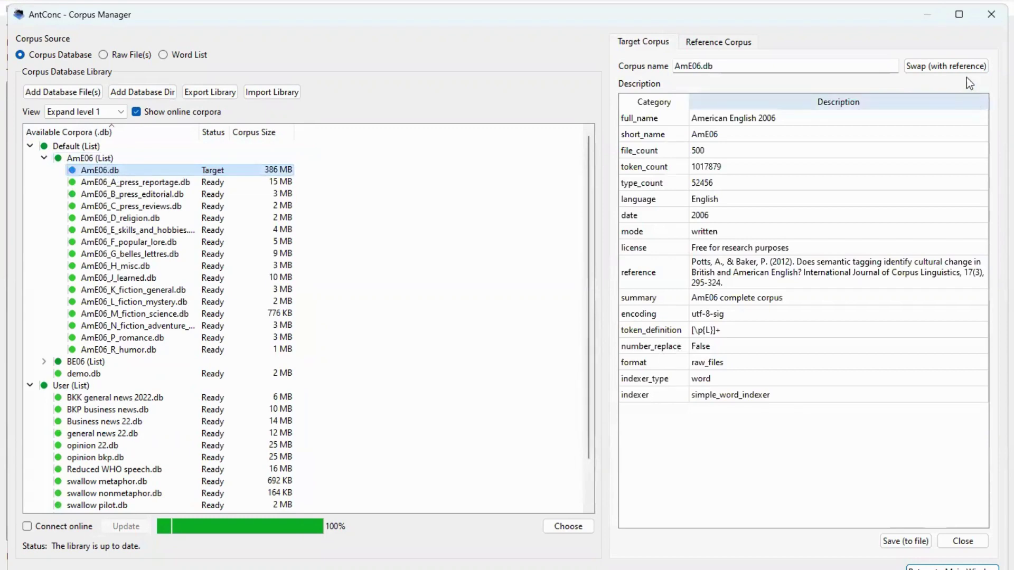
{"action": "left_click", "coordinate": [992, 16]}
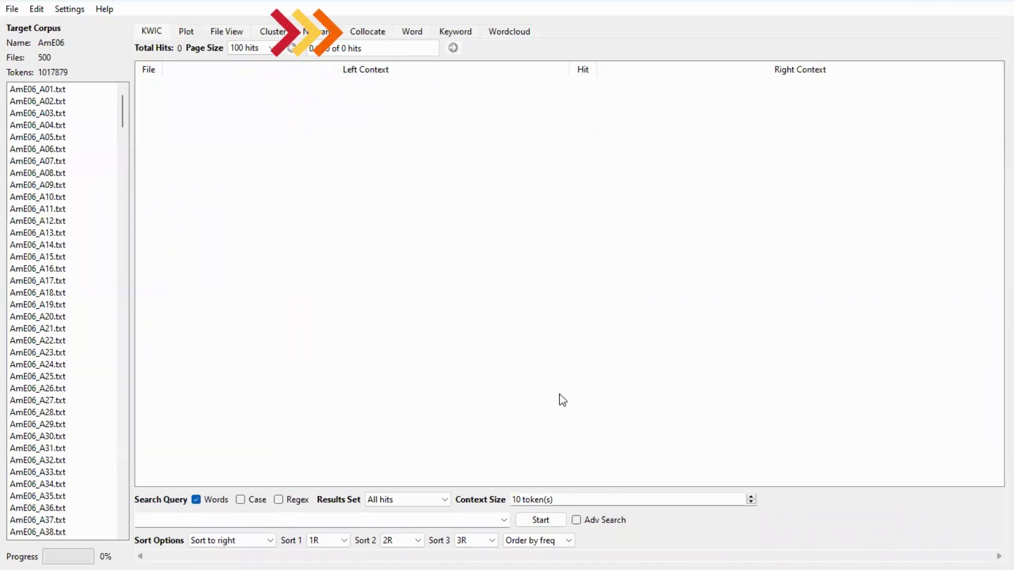
Run a Collocate search for the term 'make'.
{"action": "left_click", "coordinate": [358, 34]}
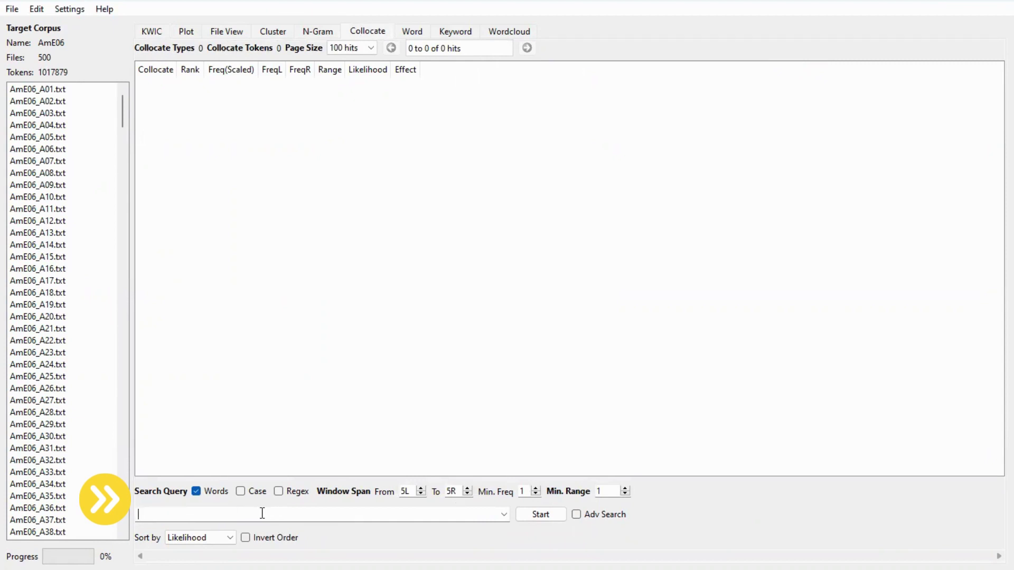
{"action": "left_click", "coordinate": [227, 511]}
{"action": "type", "text": "make"}
{"action": "left_click", "coordinate": [531, 517]}
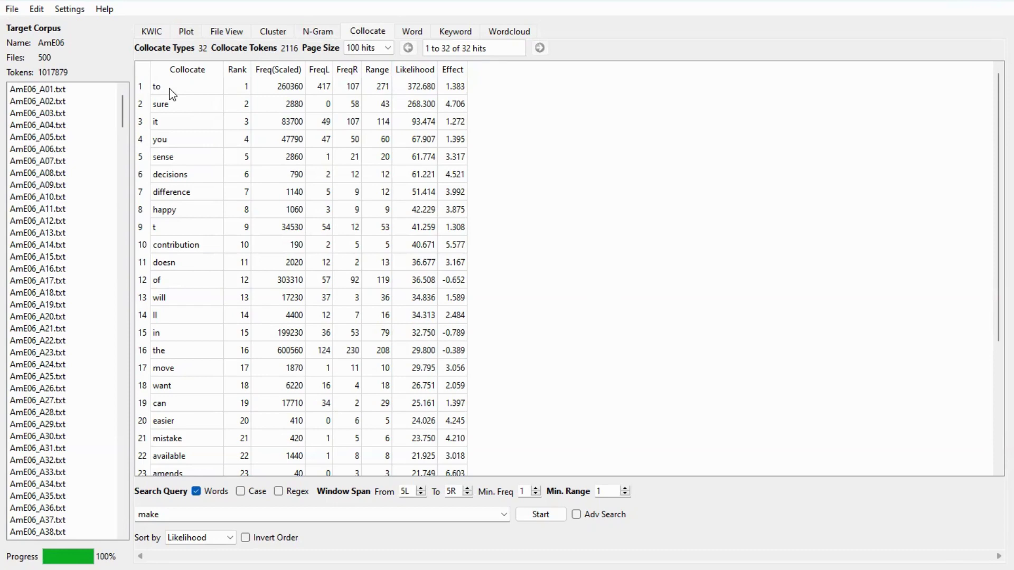
{"action": "left_click", "coordinate": [171, 109]}
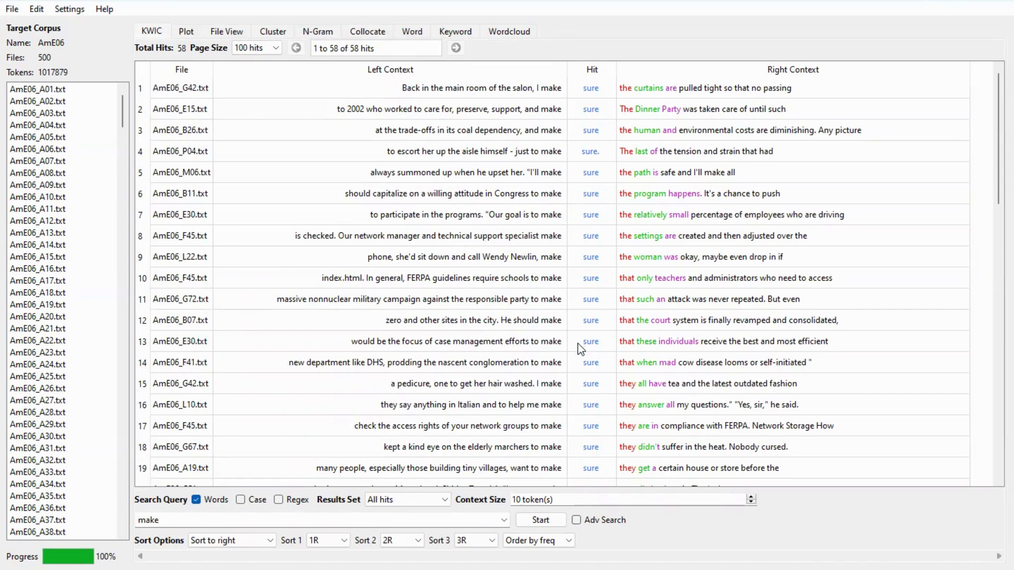
{"action": "left_click", "coordinate": [368, 32]}
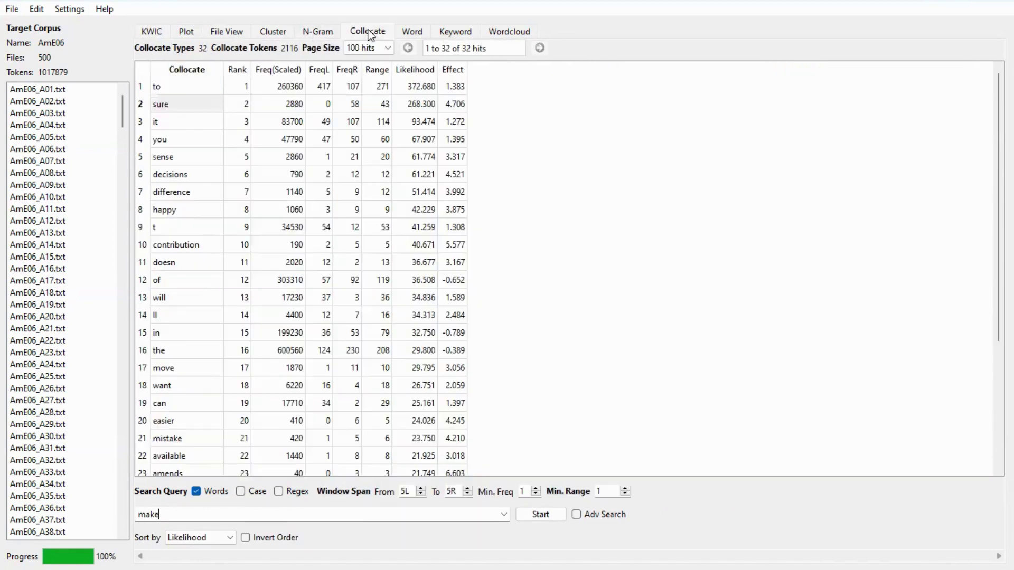
Narrow the collocate window span from 5L–5R to 3L–3R.
{"action": "left_click", "coordinate": [422, 499]}
{"action": "left_click", "coordinate": [421, 496]}
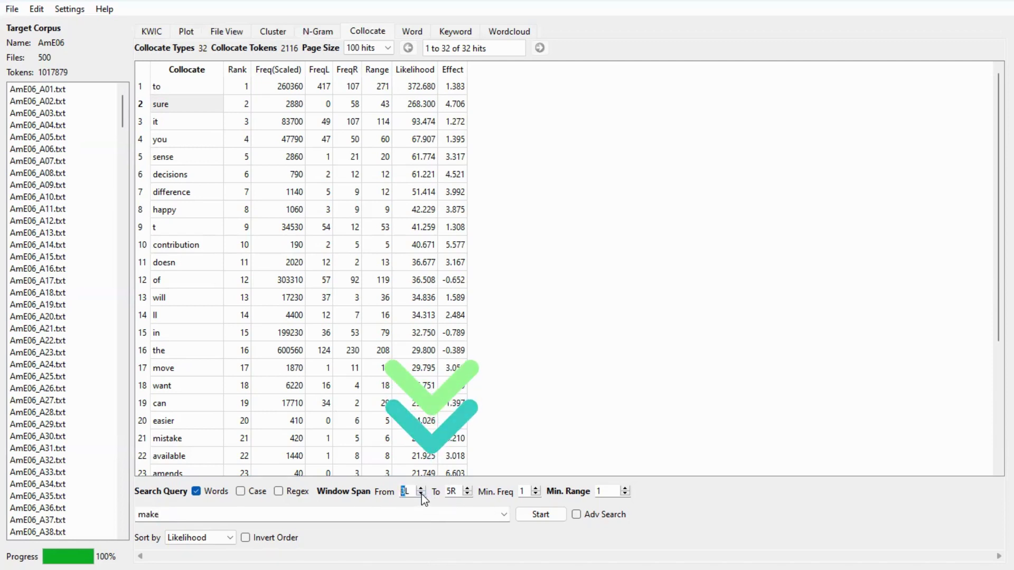
{"action": "left_click", "coordinate": [421, 495]}
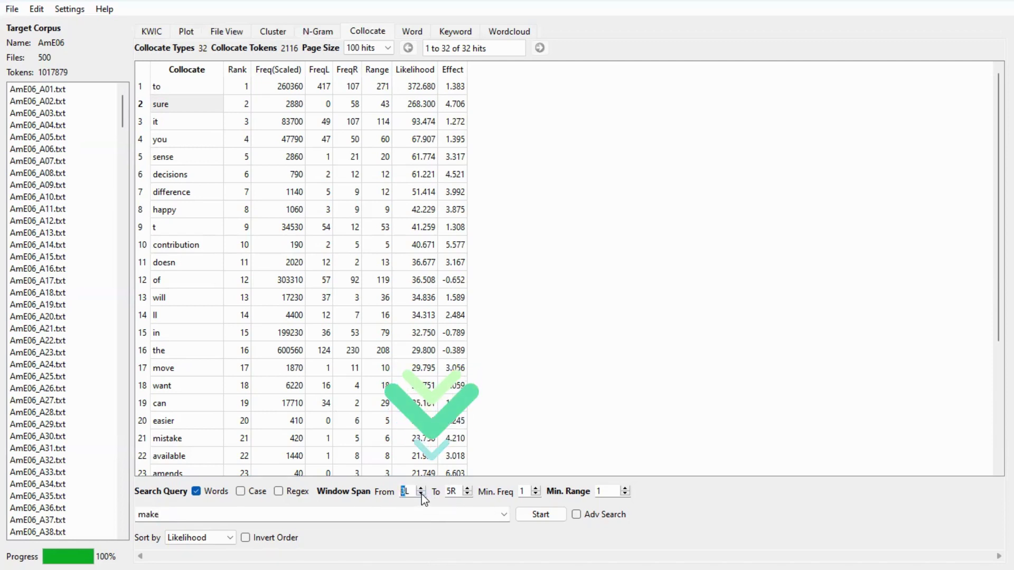
{"action": "left_click", "coordinate": [467, 494]}
{"action": "left_click", "coordinate": [467, 494]}
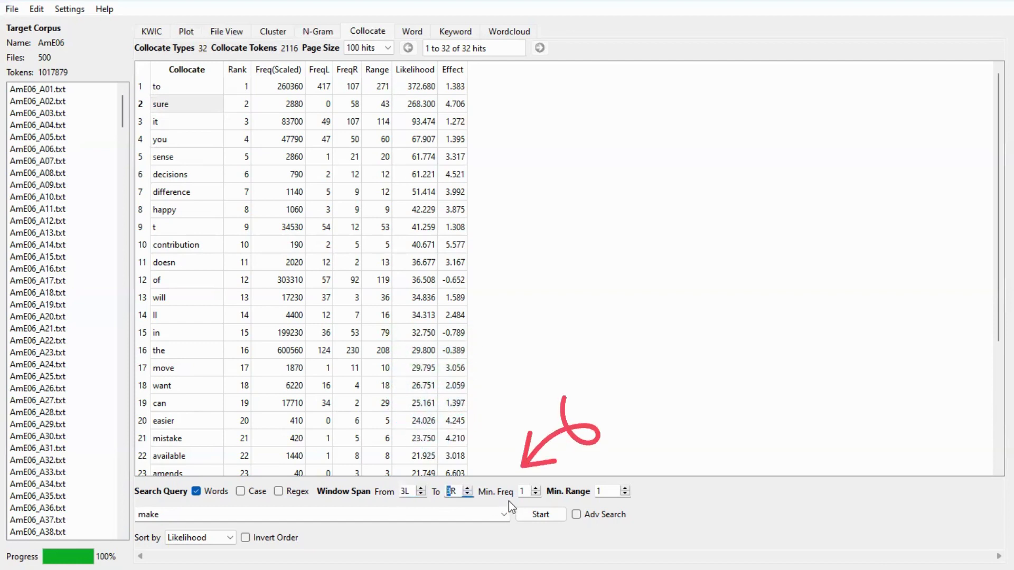
Set the collocate minimum frequency to 3 and minimum range to 3.
{"action": "left_click", "coordinate": [536, 488]}
{"action": "left_click", "coordinate": [536, 488]}
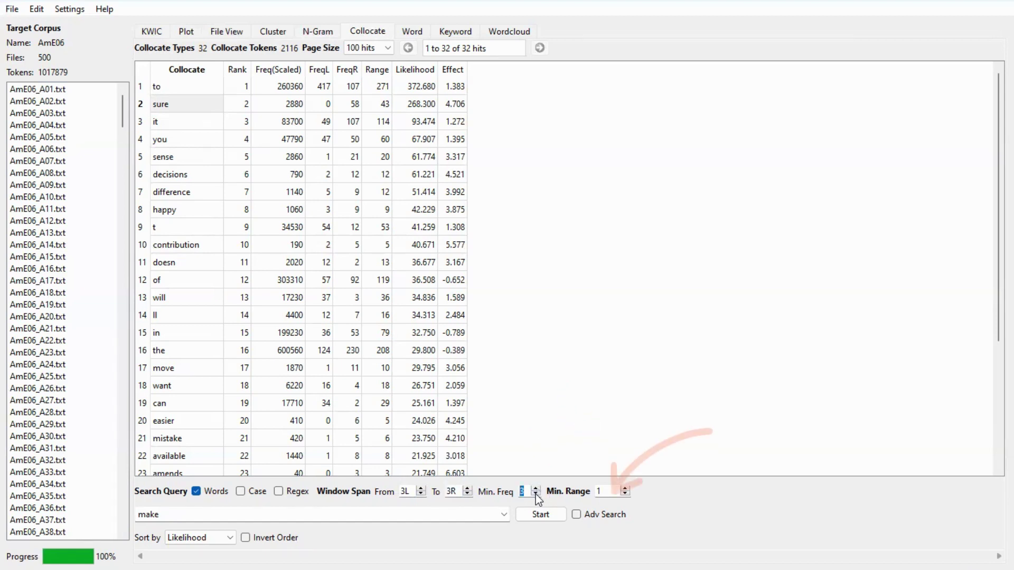
{"action": "left_click", "coordinate": [626, 495]}
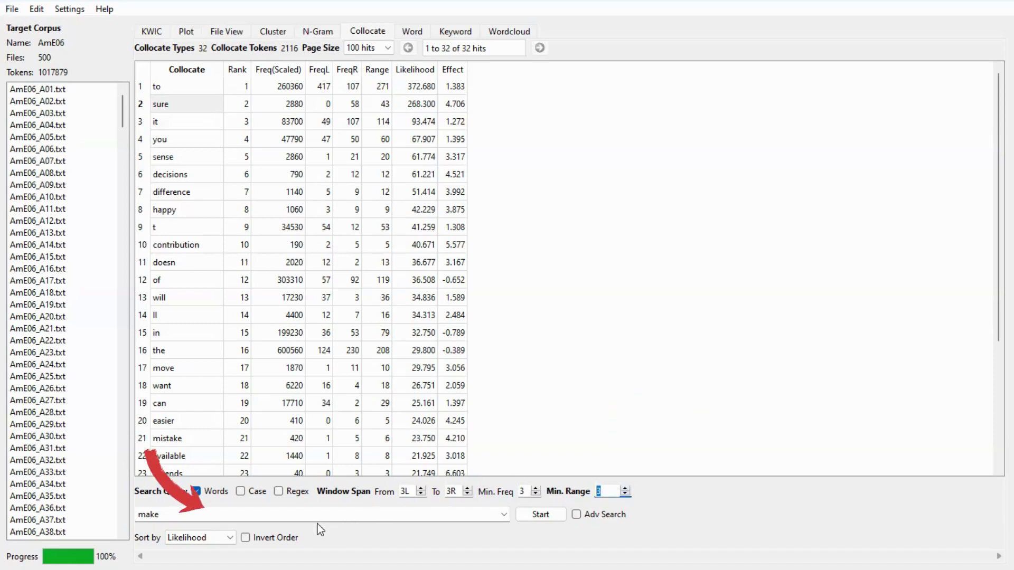
{"action": "left_click", "coordinate": [230, 539]}
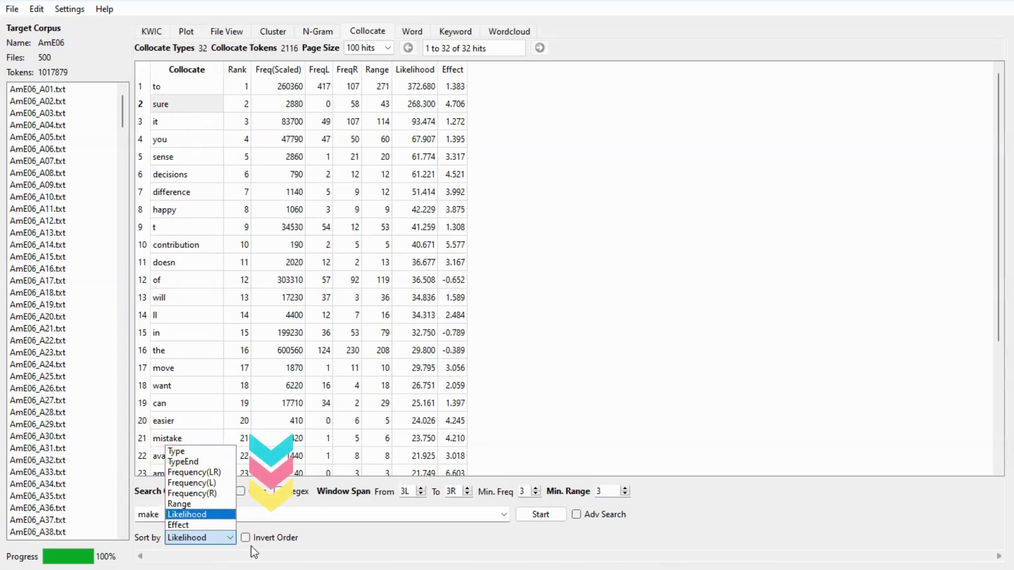
{"action": "left_click", "coordinate": [251, 546]}
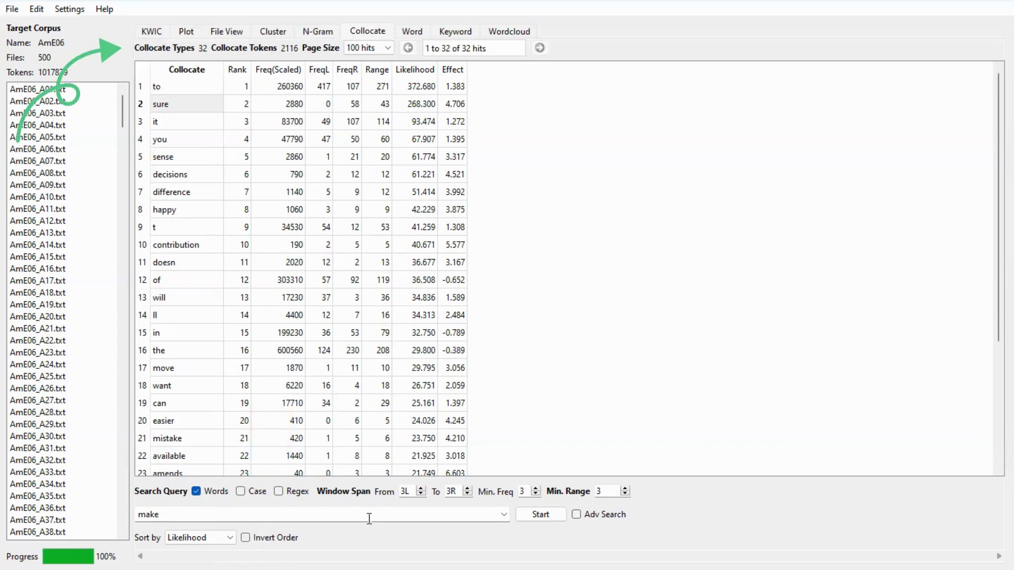
Show the Collocate category in Settings > Tool Settings.
{"action": "left_click", "coordinate": [63, 11]}
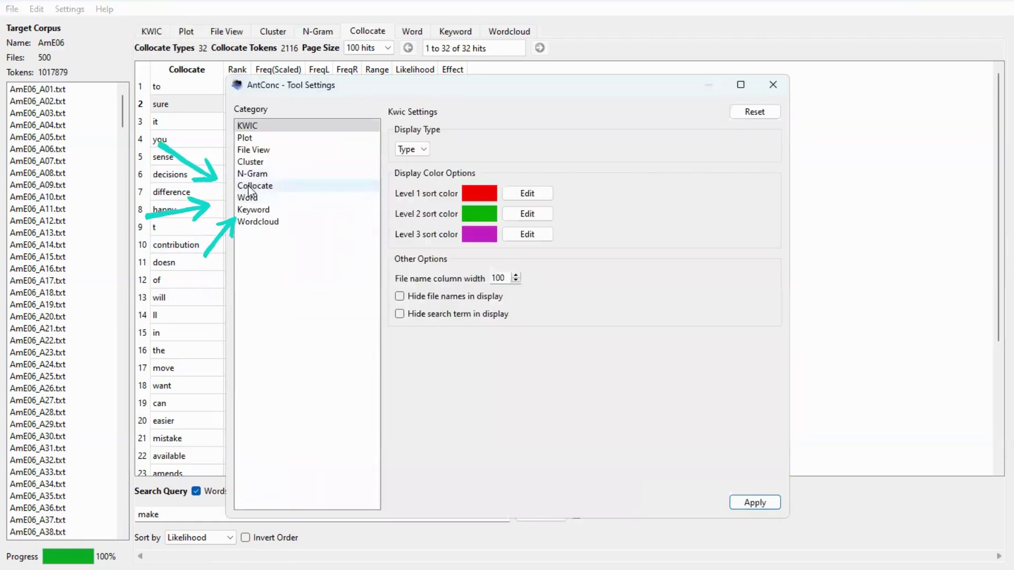
{"action": "left_click", "coordinate": [250, 188]}
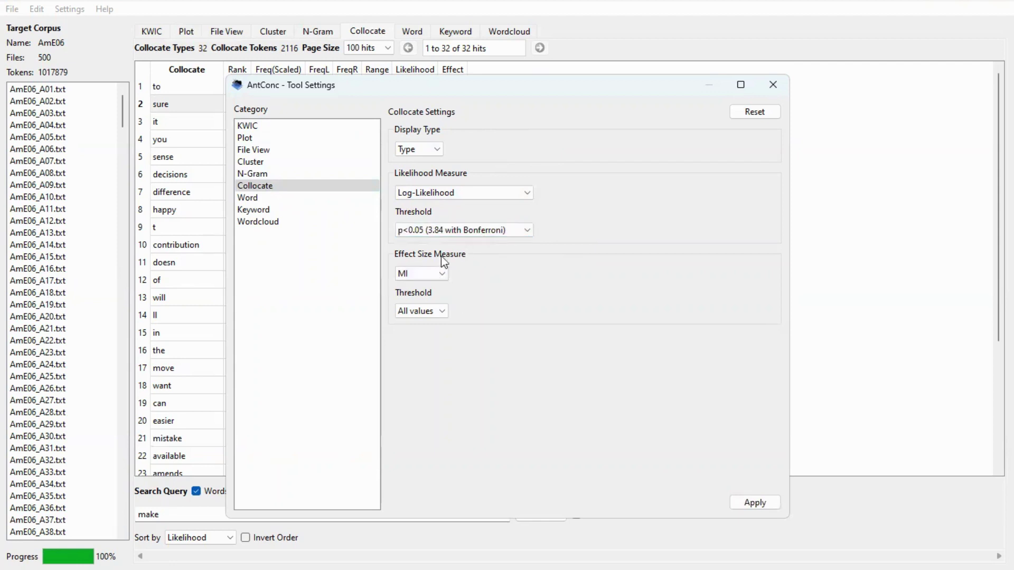
Keep MI effect size, All values threshold and p<0.05 Bonferroni likelihood threshold, then apply.
{"action": "left_click", "coordinate": [441, 274]}
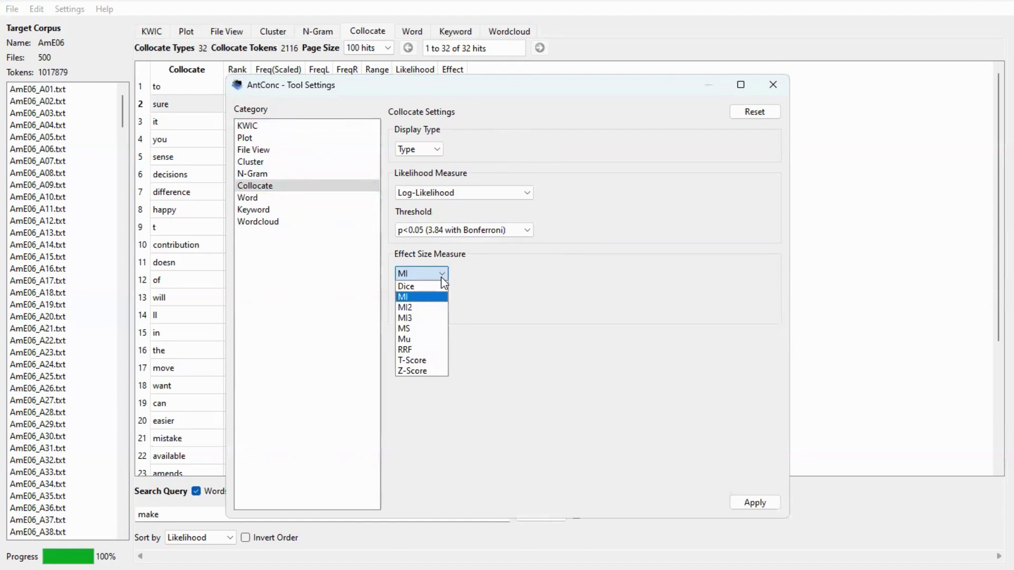
{"action": "left_click", "coordinate": [441, 277]}
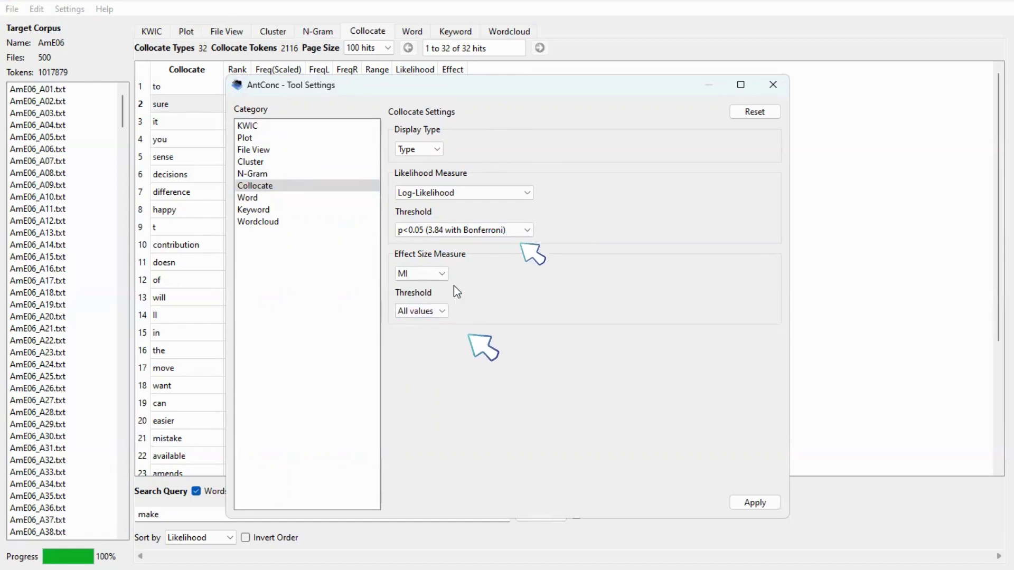
{"action": "left_click", "coordinate": [442, 311]}
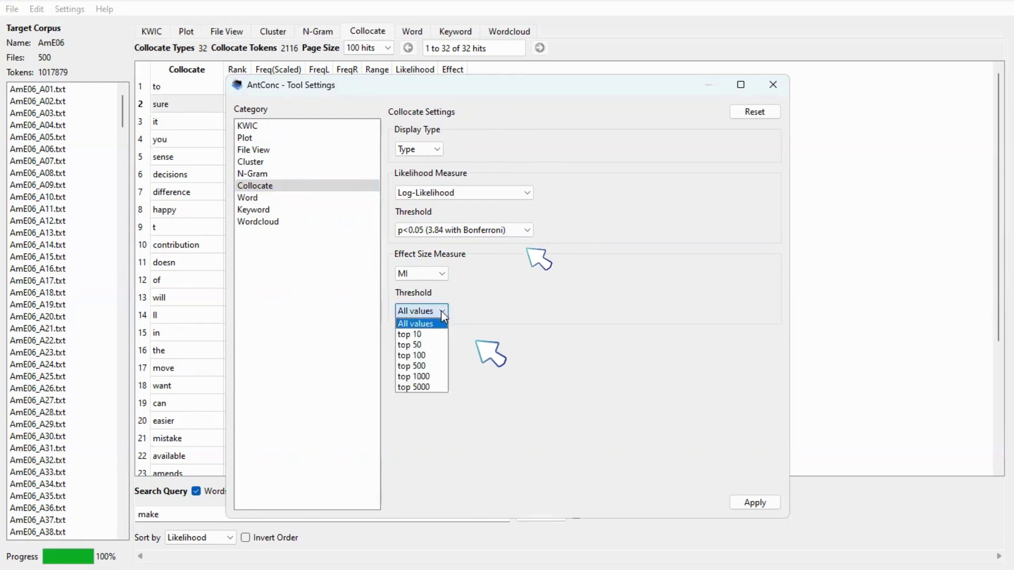
{"action": "left_click", "coordinate": [472, 309]}
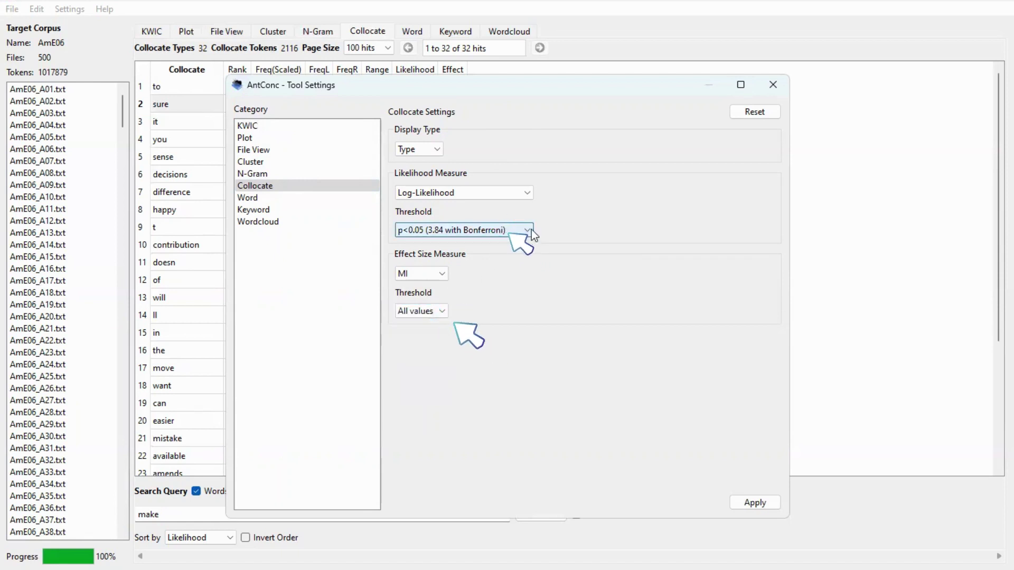
{"action": "left_click", "coordinate": [526, 229]}
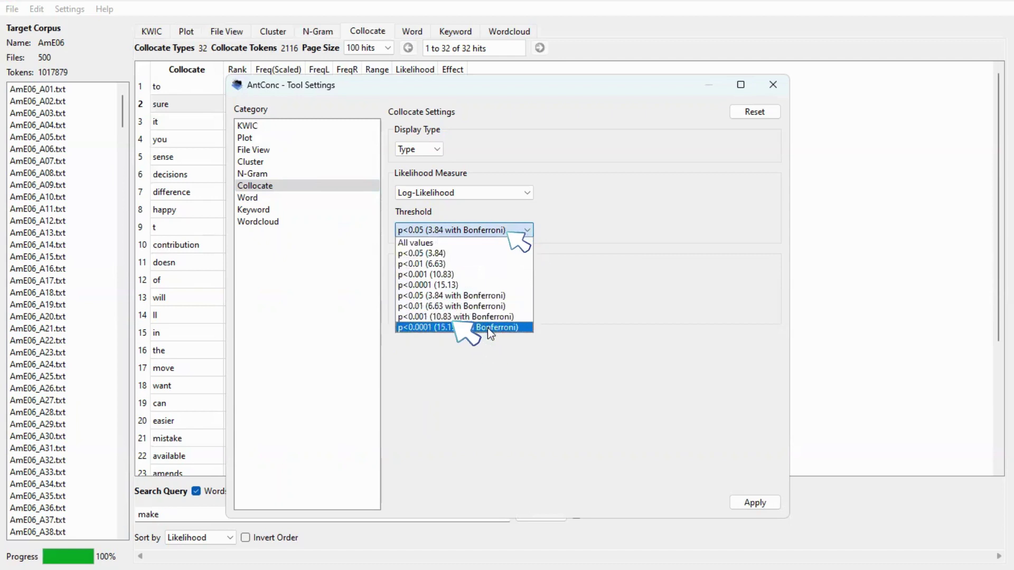
{"action": "left_click", "coordinate": [559, 292]}
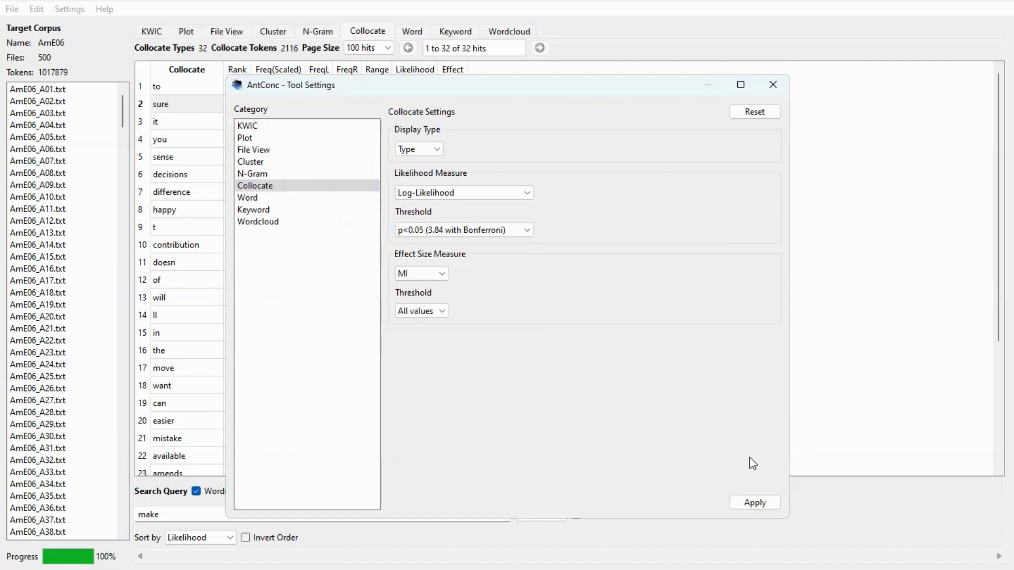
{"action": "left_click", "coordinate": [746, 505]}
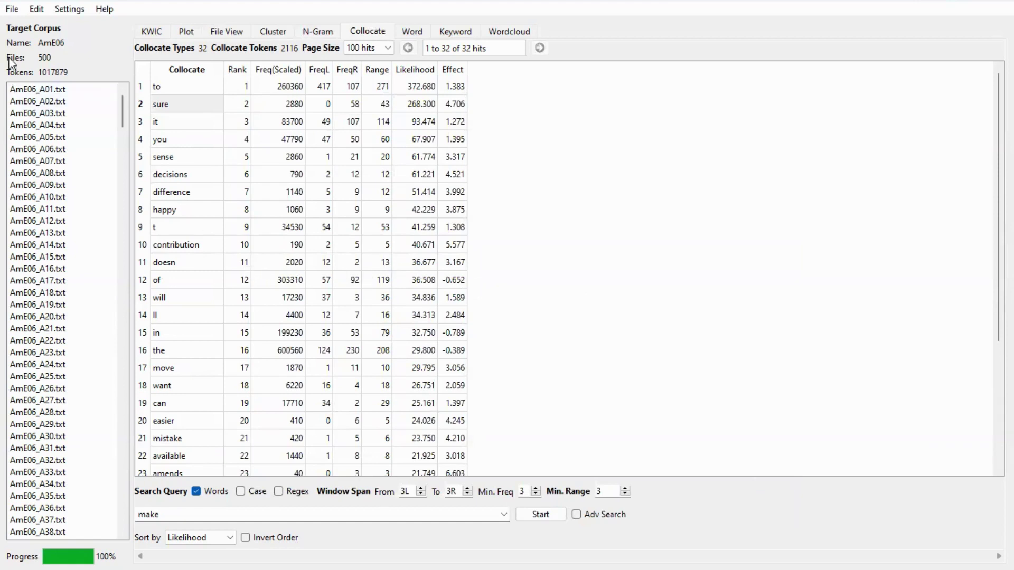
{"action": "left_click", "coordinate": [12, 9]}
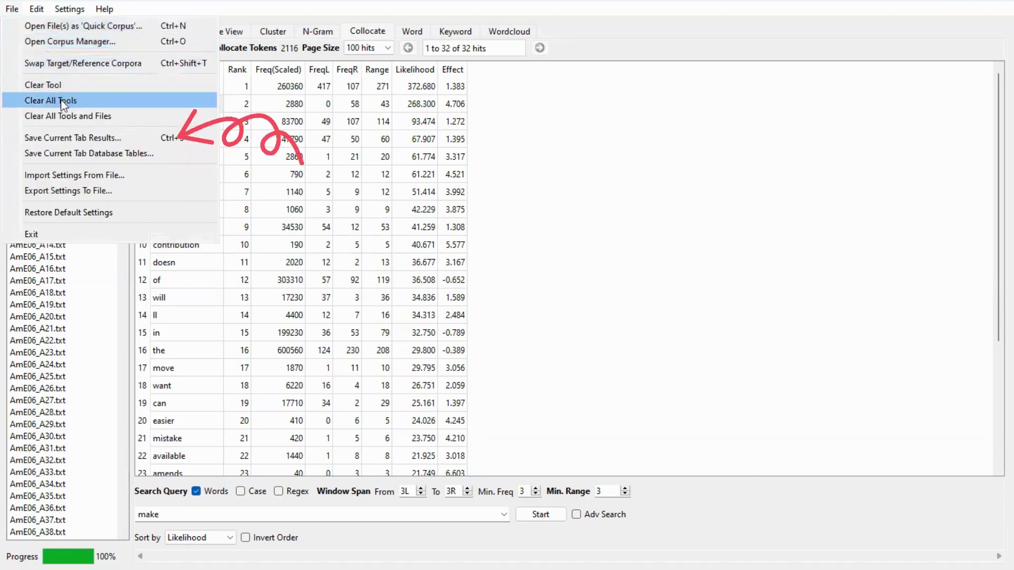
{"action": "left_click", "coordinate": [62, 138]}
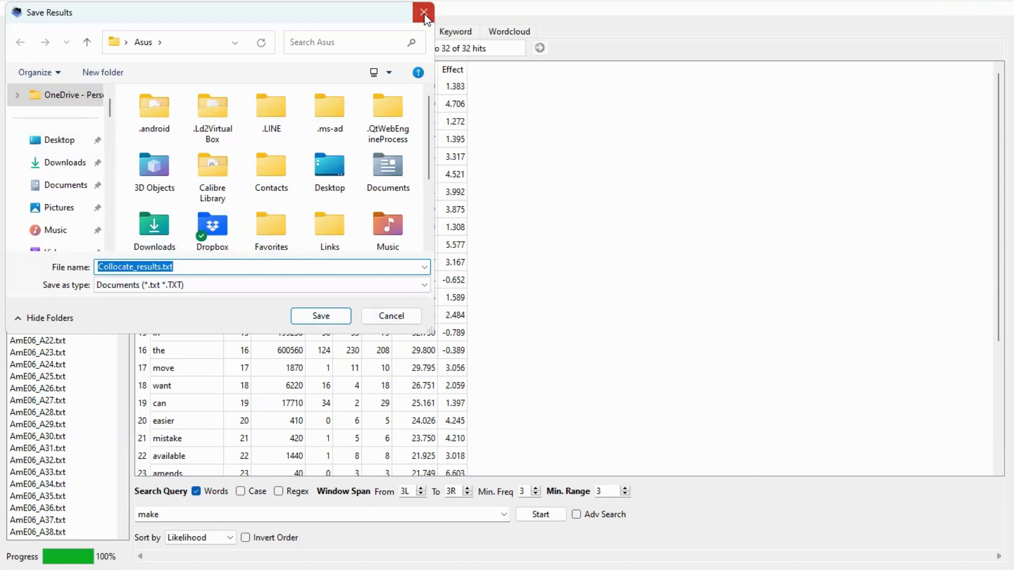
{"action": "key", "text": "Escape"}
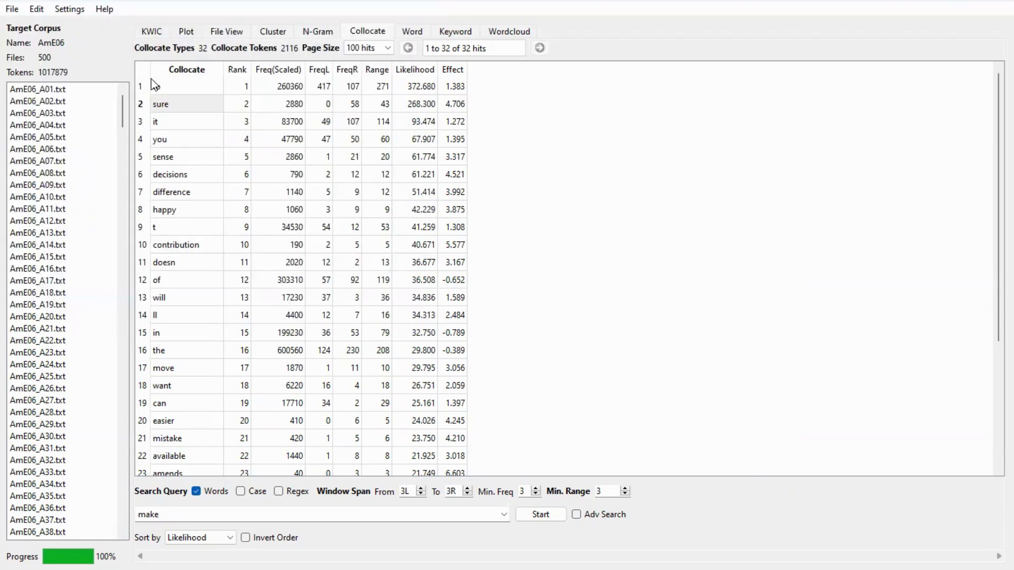